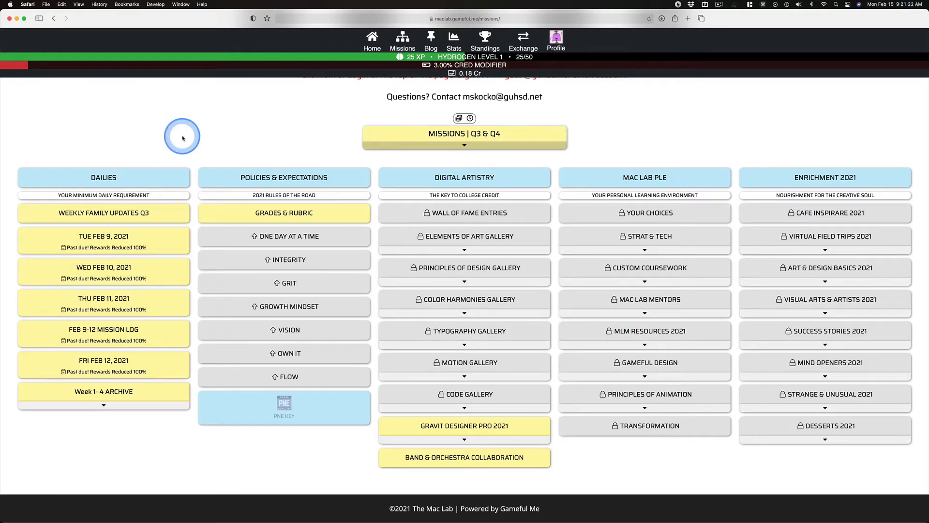
Expand the Week 1-4 ARCHIVE nest in the Dailies column, look through its missions down to the Feb 1-5 Mission Log, and collapse it.
{"action": "mouse_move", "coordinate": [428, 214]}
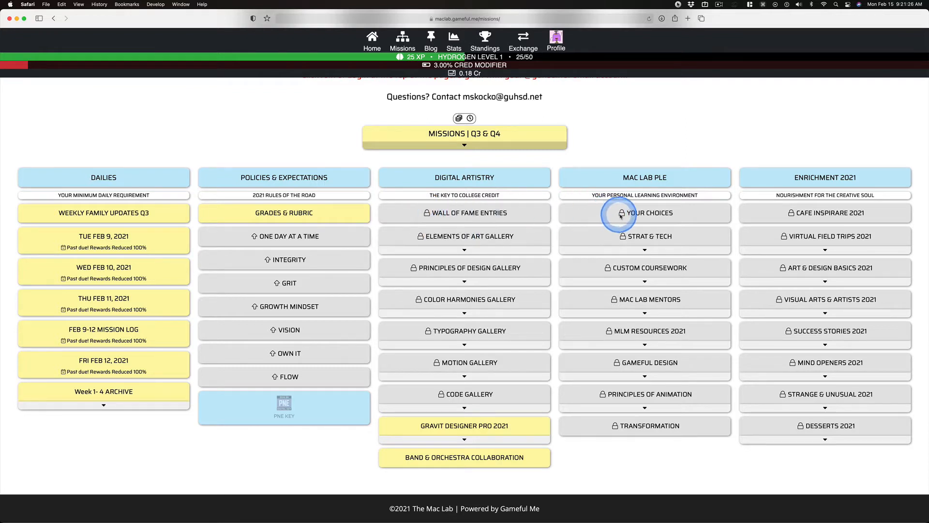
{"action": "mouse_move", "coordinate": [283, 406]}
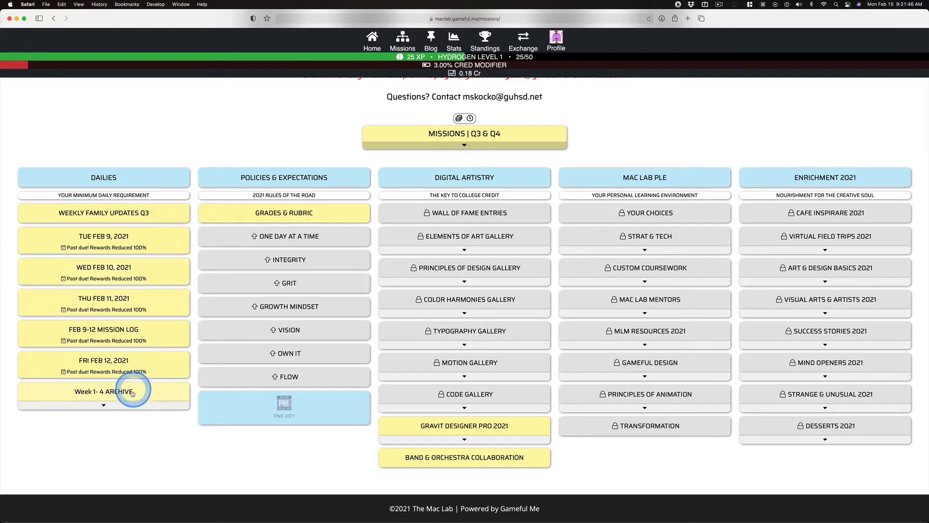
{"action": "left_click", "coordinate": [117, 401]}
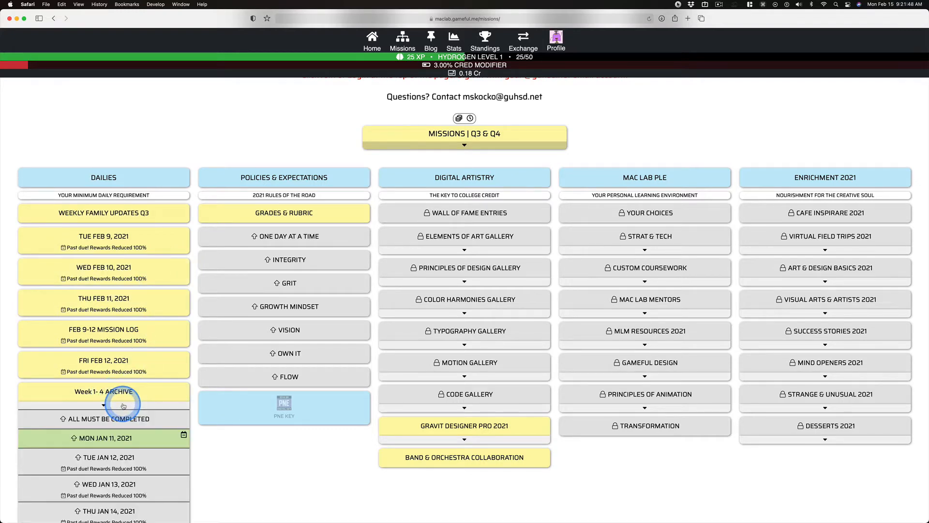
{"action": "scroll", "coordinate": [123, 404], "scroll_direction": "down", "scroll_amount": 7}
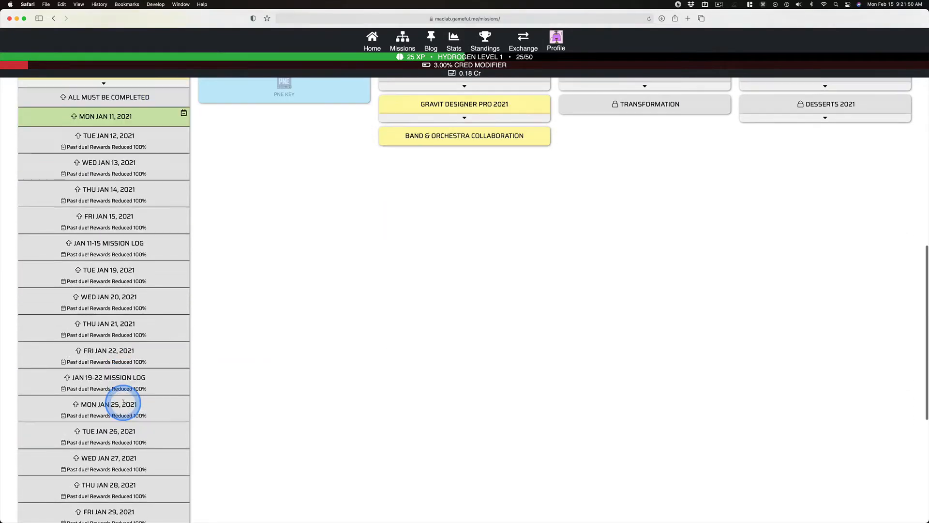
{"action": "scroll", "coordinate": [123, 403], "scroll_direction": "down", "scroll_amount": 5}
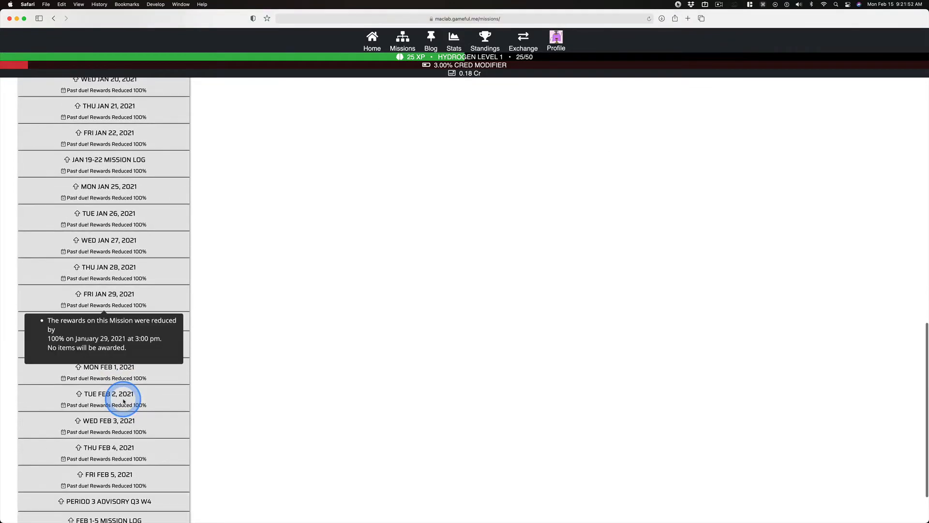
{"action": "scroll", "coordinate": [124, 401], "scroll_direction": "down", "scroll_amount": 2}
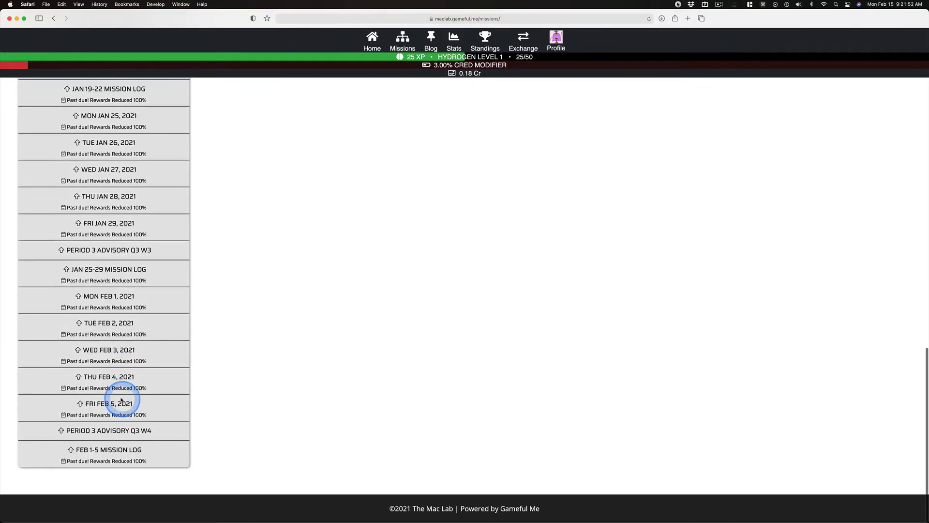
{"action": "left_click", "coordinate": [134, 317]}
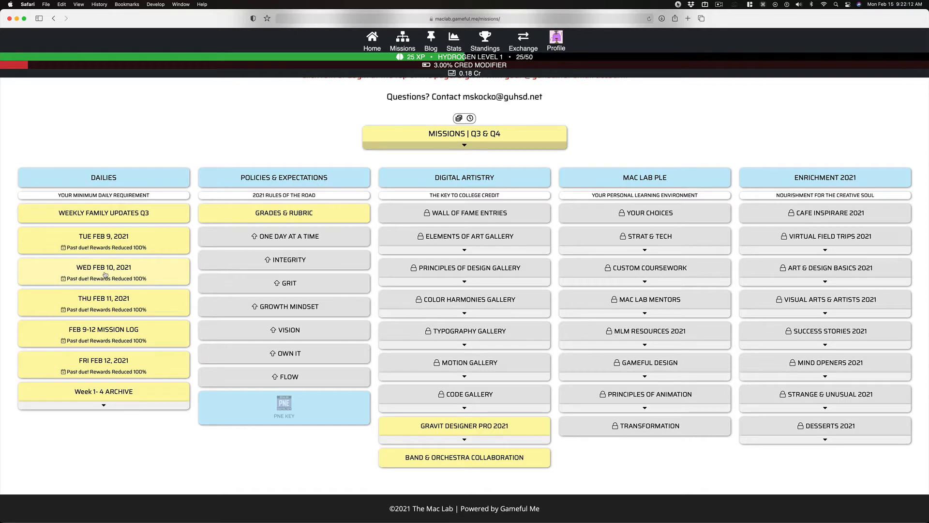
{"action": "mouse_move", "coordinate": [73, 279]}
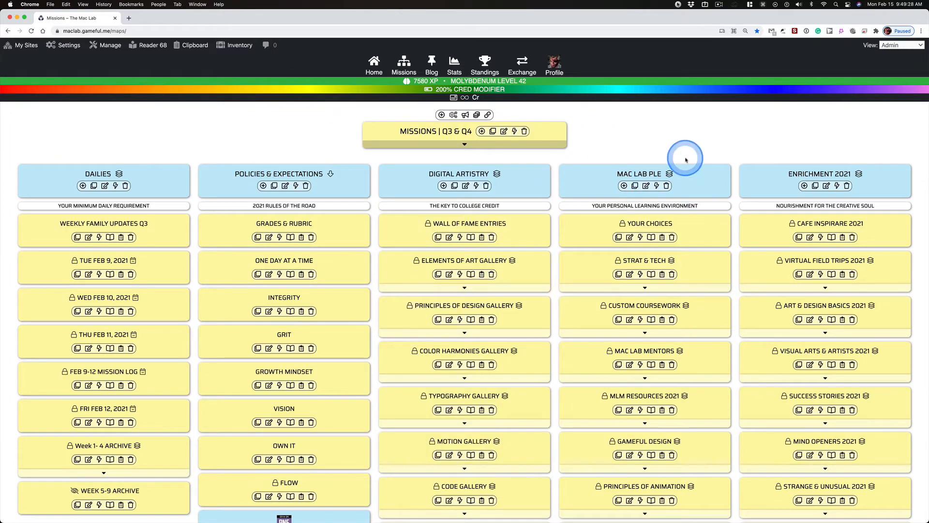
Switch to Safari to view the matryoshka nesting doll image, and return to the missions map in Chrome.
{"action": "key", "text": "super+Tab"}
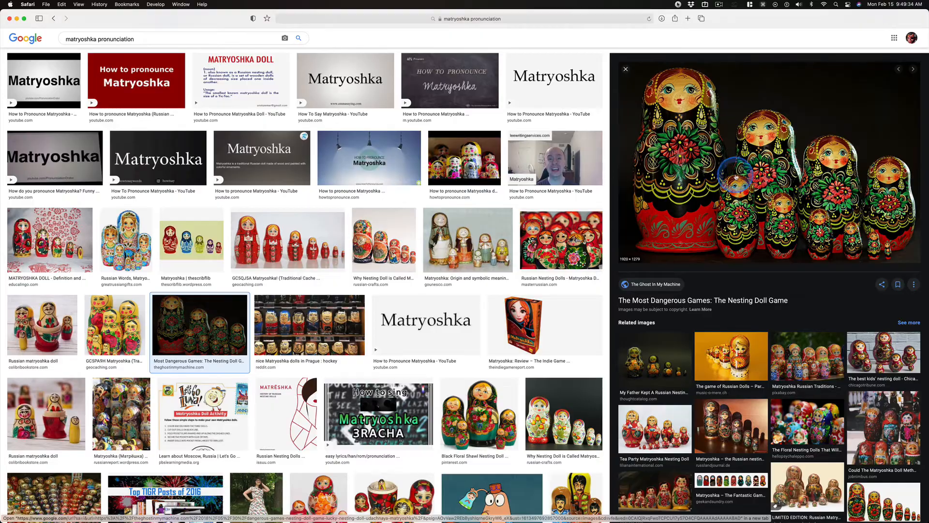
{"action": "key", "text": "super+Tab"}
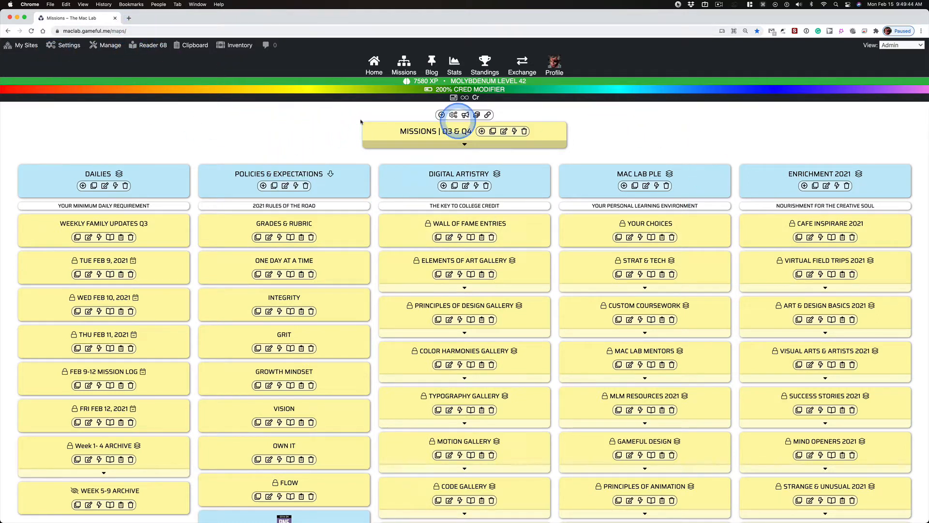
Expand the Principles of Design Gallery nest to examine the missions inside it, and collapse it again.
{"action": "mouse_move", "coordinate": [380, 131]}
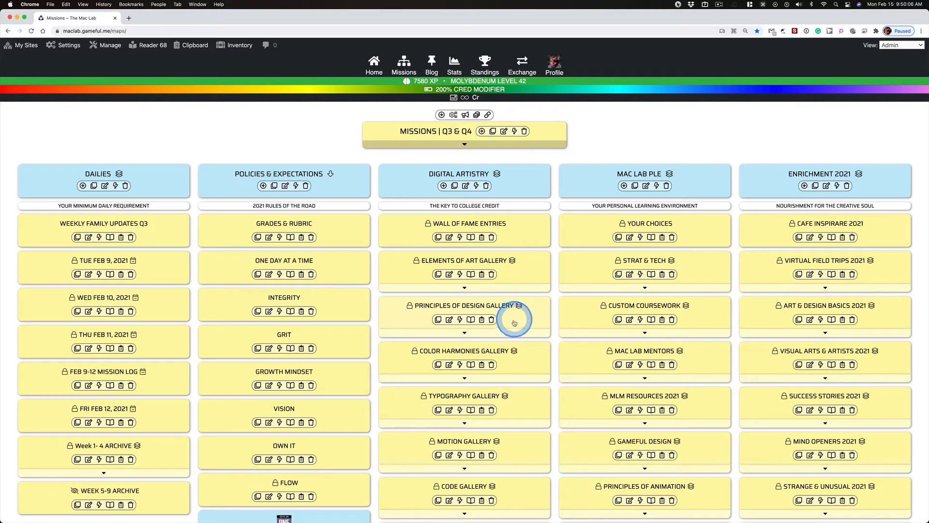
{"action": "left_click", "coordinate": [506, 333]}
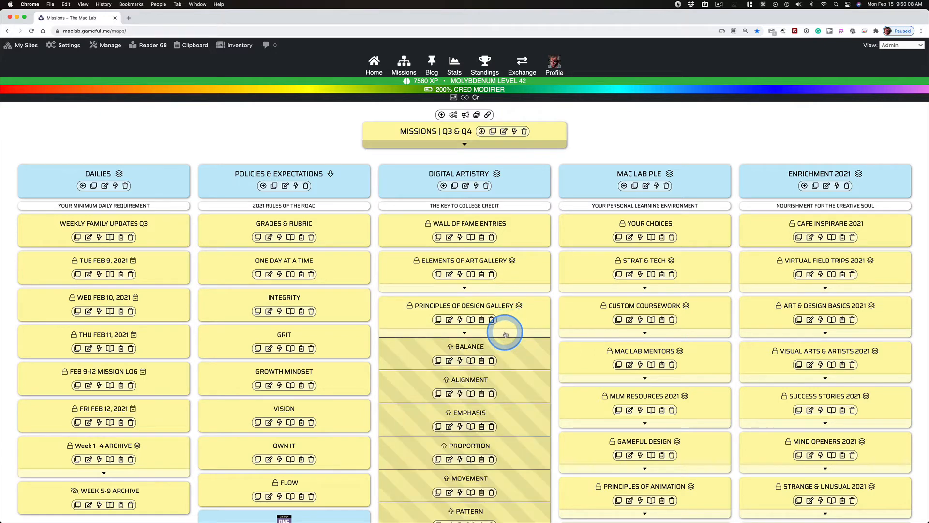
{"action": "left_click", "coordinate": [519, 307]}
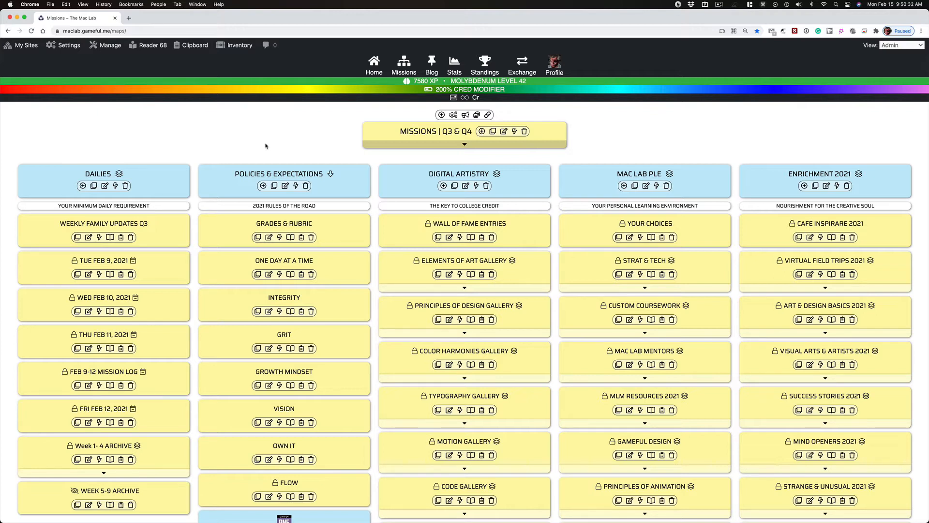
Try moving Elements of Art Gallery under Policies & Expectations, view its Quick Edit nest options without saving, and return it to Digital Artistry.
{"action": "mouse_move", "coordinate": [399, 240]}
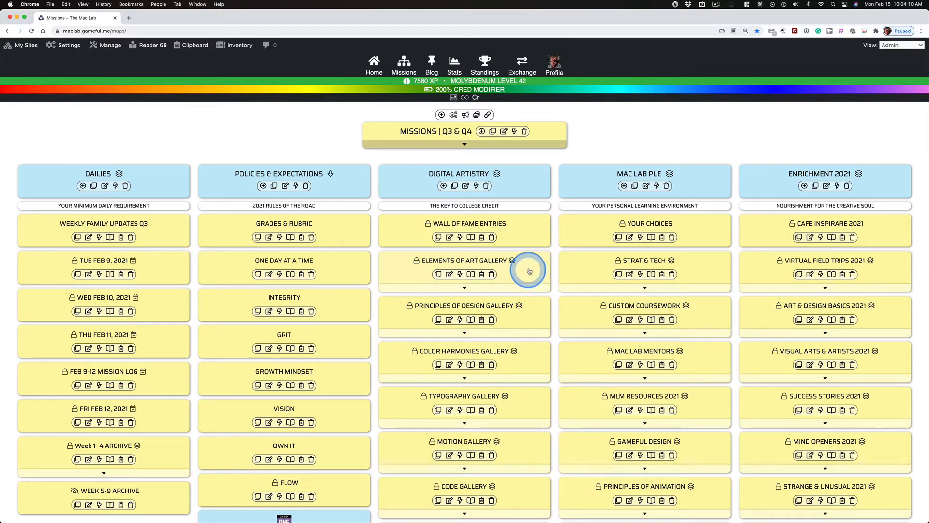
{"action": "left_click_drag", "start_coordinate": [531, 268], "coordinate": [352, 262]}
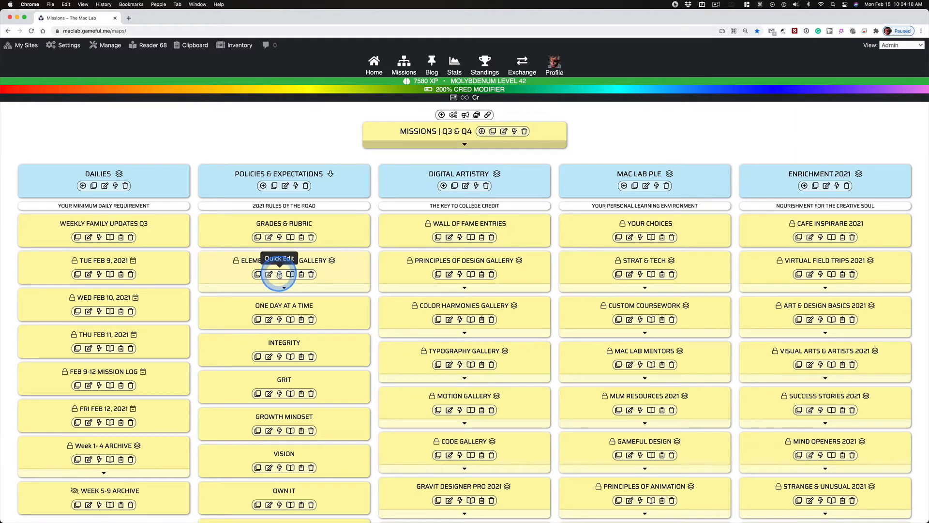
{"action": "left_click", "coordinate": [280, 275]}
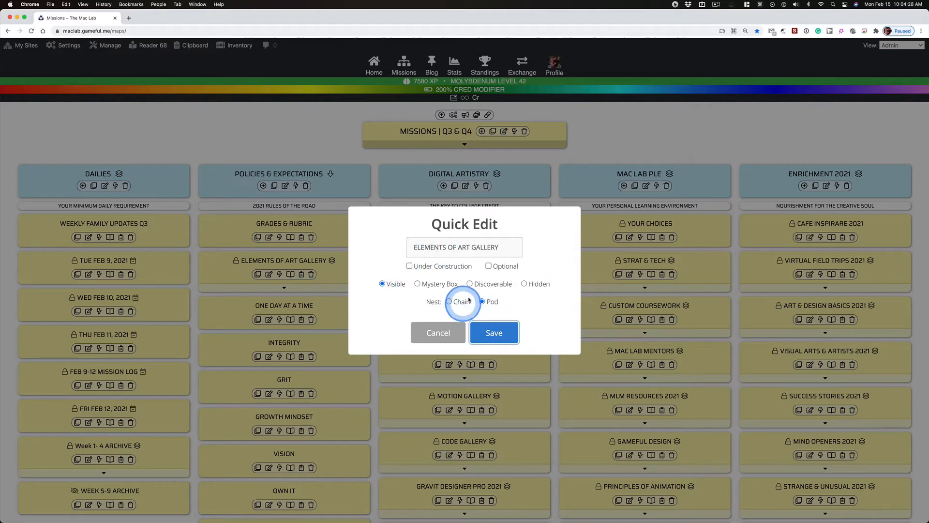
{"action": "left_click", "coordinate": [443, 333]}
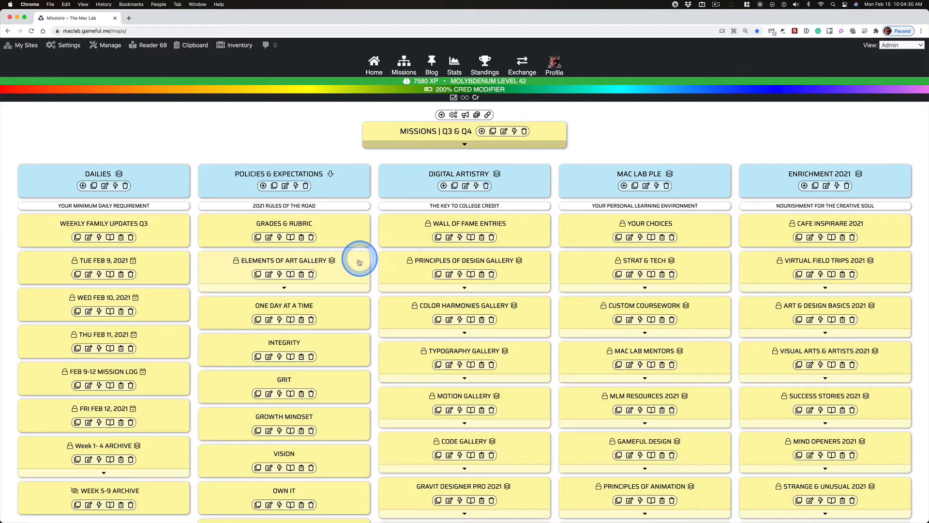
{"action": "left_click_drag", "start_coordinate": [356, 264], "coordinate": [527, 277]}
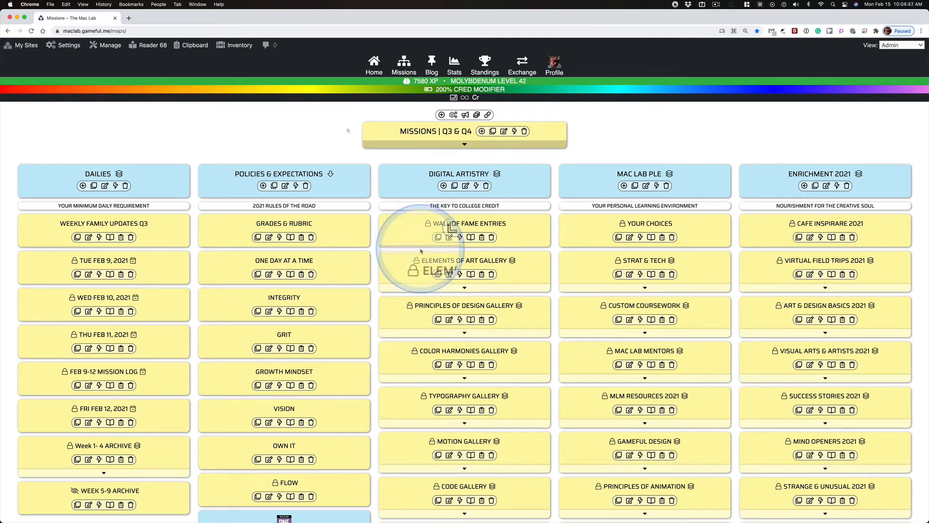
View the list of map pages under Missions | Q3 & Q4 and close it again.
{"action": "left_click", "coordinate": [375, 141]}
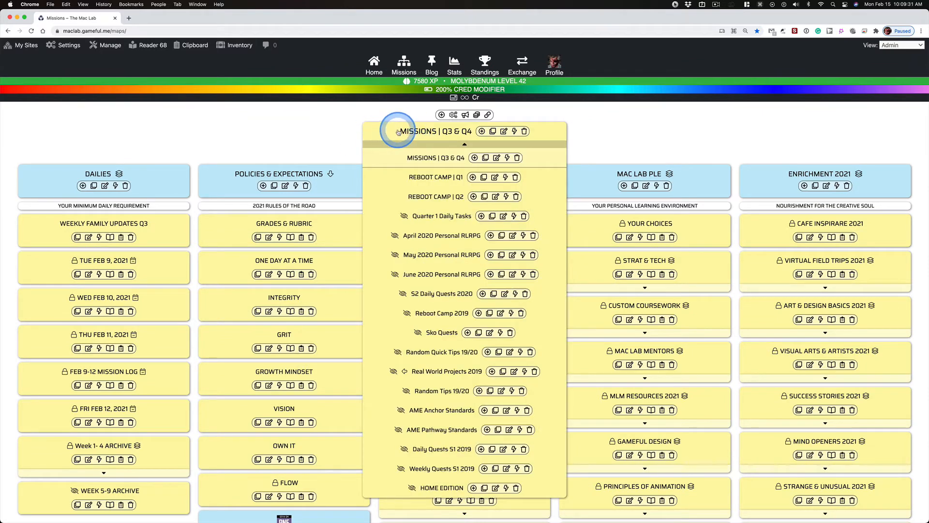
{"action": "left_click", "coordinate": [434, 123]}
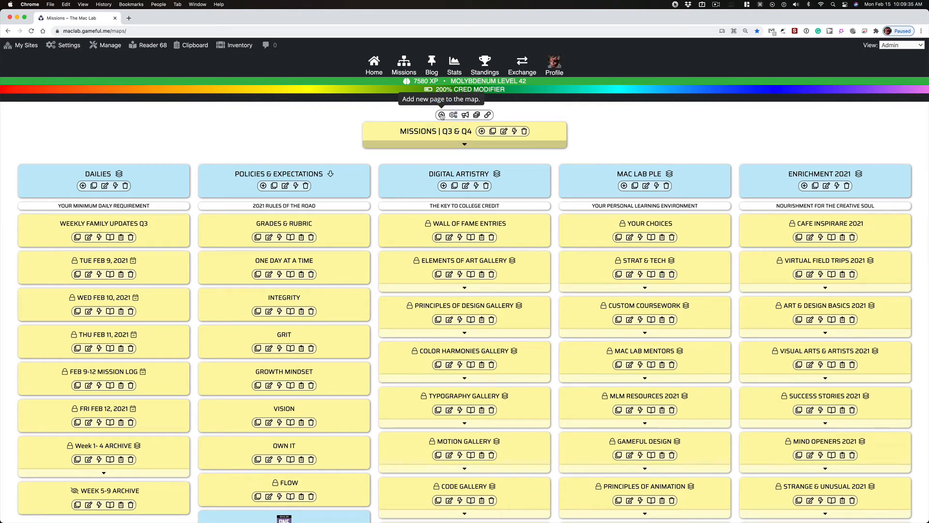
{"action": "left_click", "coordinate": [426, 144]}
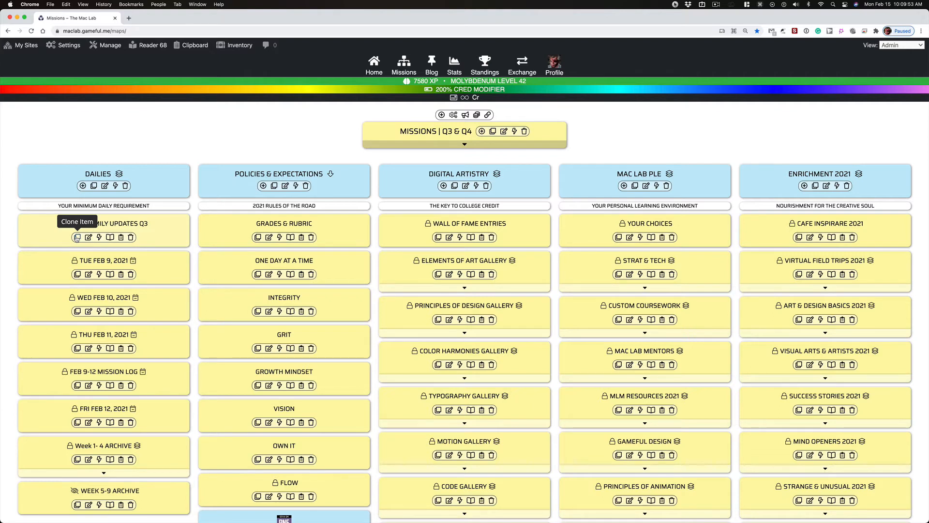
{"action": "left_click", "coordinate": [147, 233]}
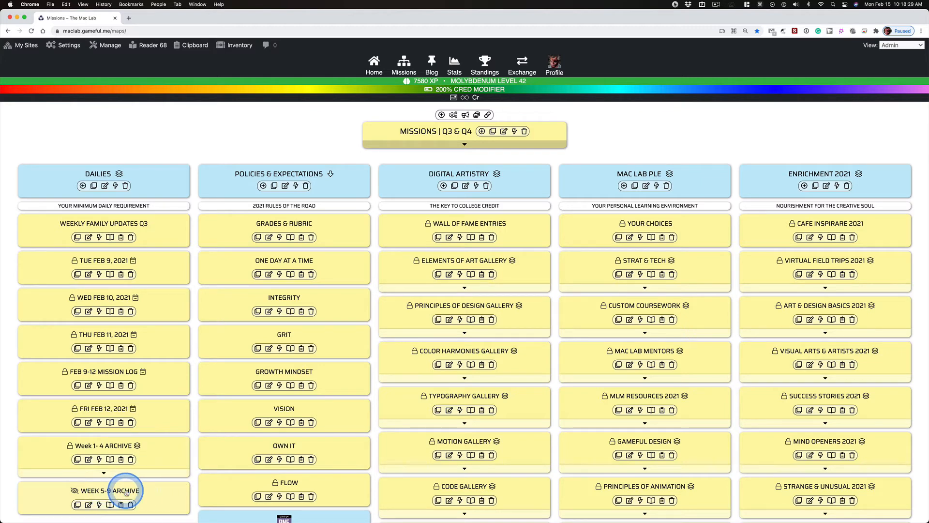
Clone the FRI FEB 12, 2021 mission in the Dailies column with Current Site as the destination.
{"action": "mouse_move", "coordinate": [74, 490]}
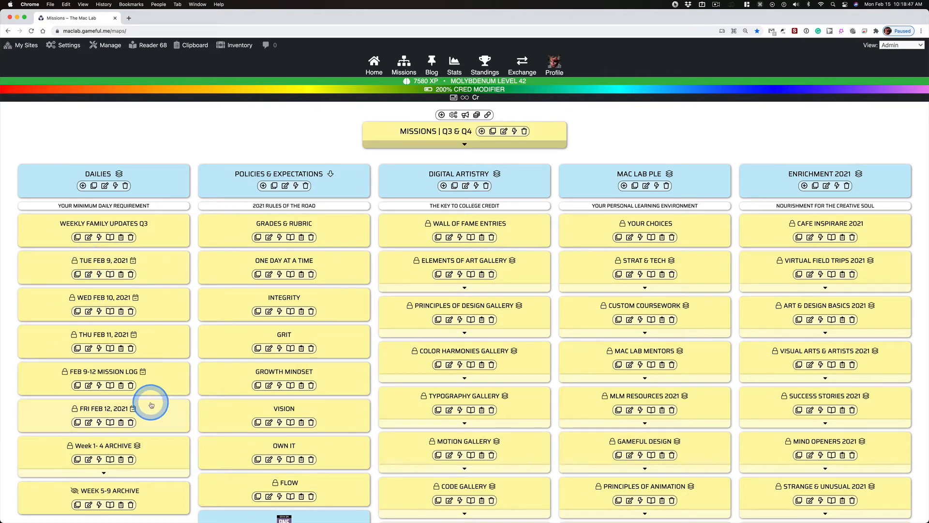
{"action": "left_click", "coordinate": [79, 422]}
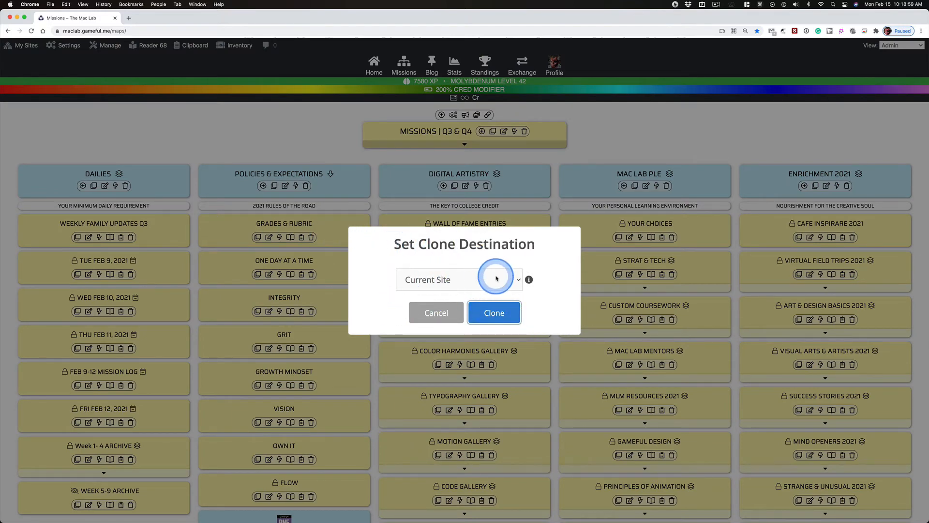
{"action": "left_click", "coordinate": [493, 313]}
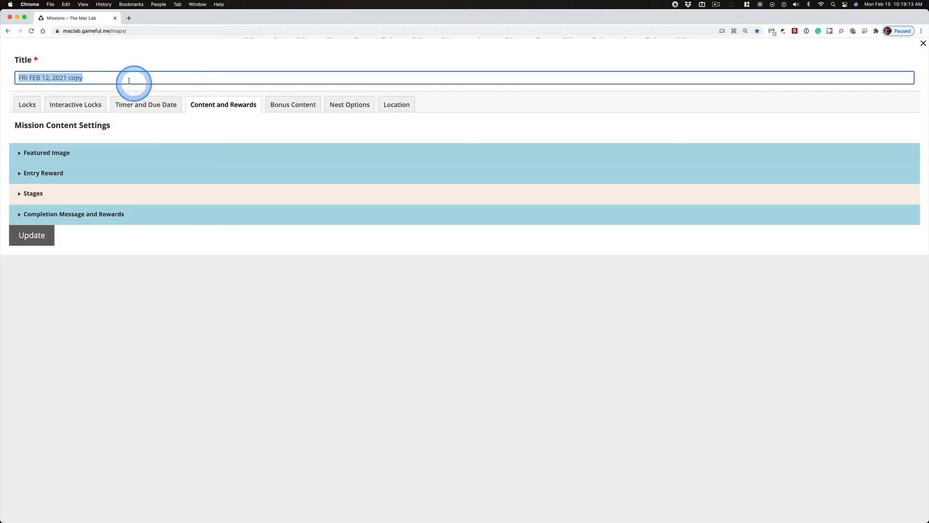
Retitle the cloned mission as TUE FEB 16, 2021, removing the word copy from its title.
{"action": "double_click", "coordinate": [74, 77]}
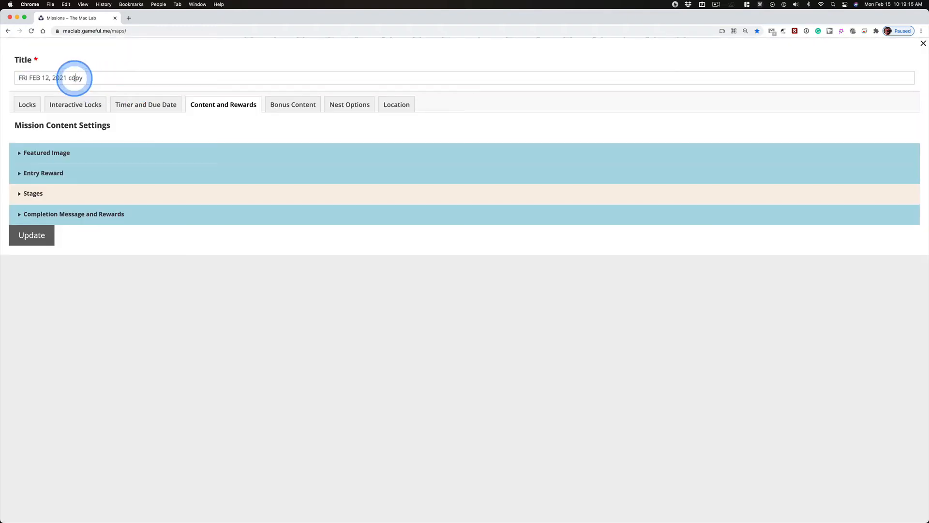
{"action": "key", "text": "BackSpace"}
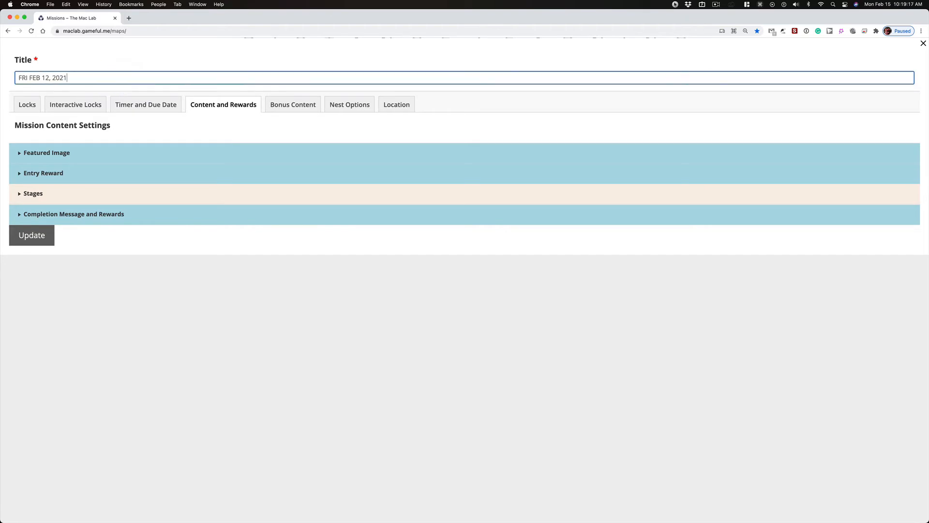
{"action": "double_click", "coordinate": [45, 78]}
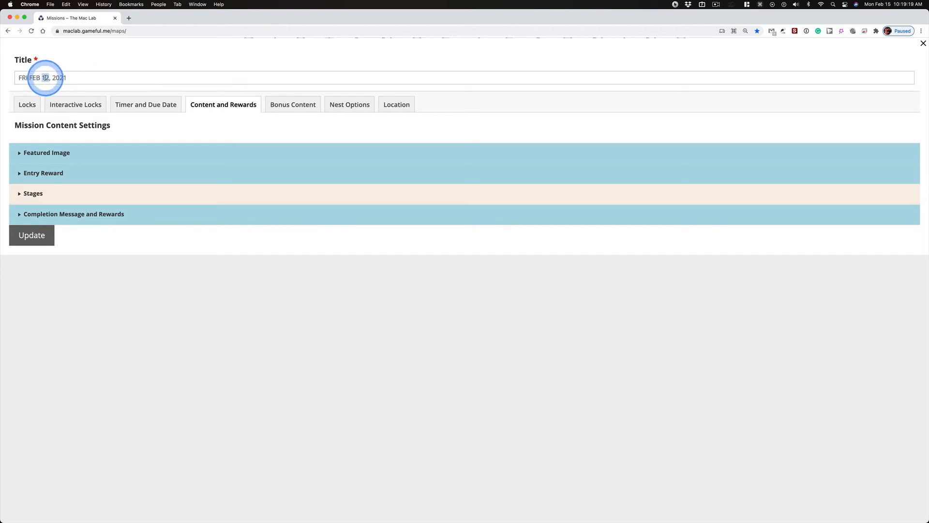
{"action": "type", "text": "1"}
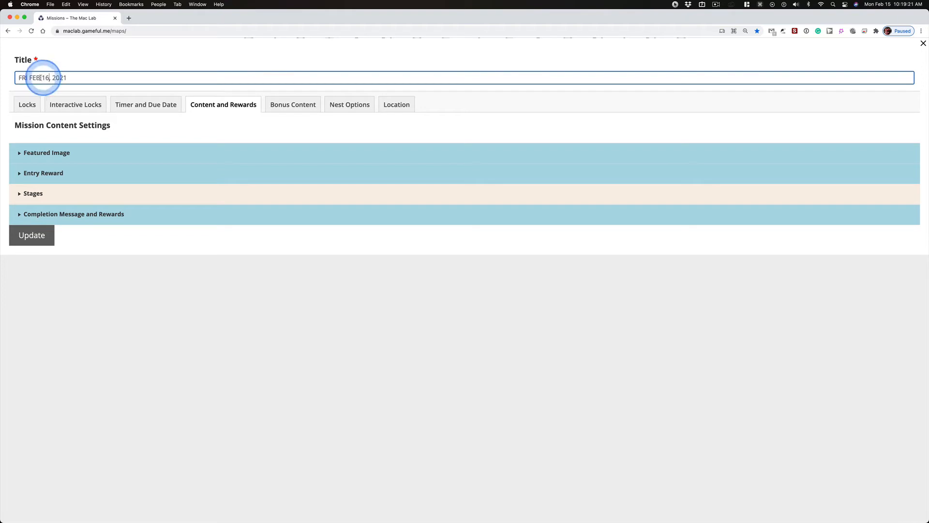
{"action": "double_click", "coordinate": [22, 78]}
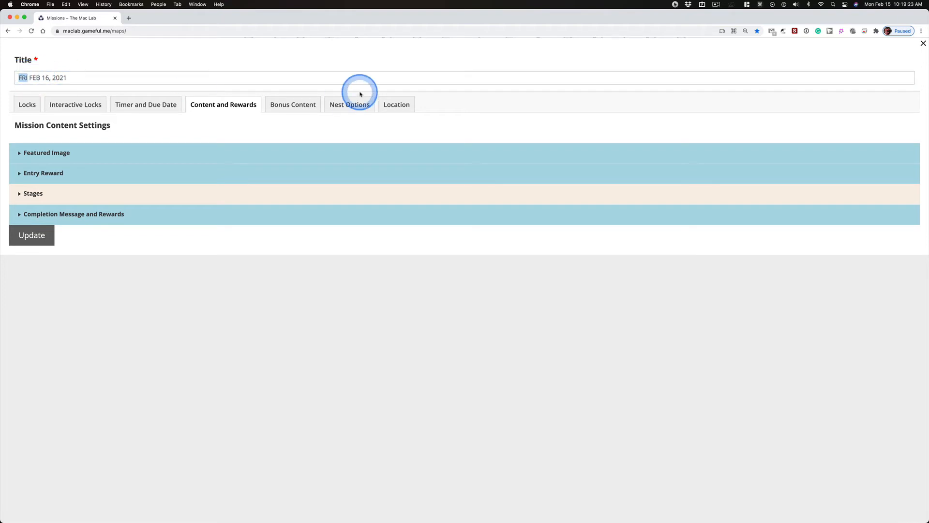
{"action": "type", "text": "TUE"}
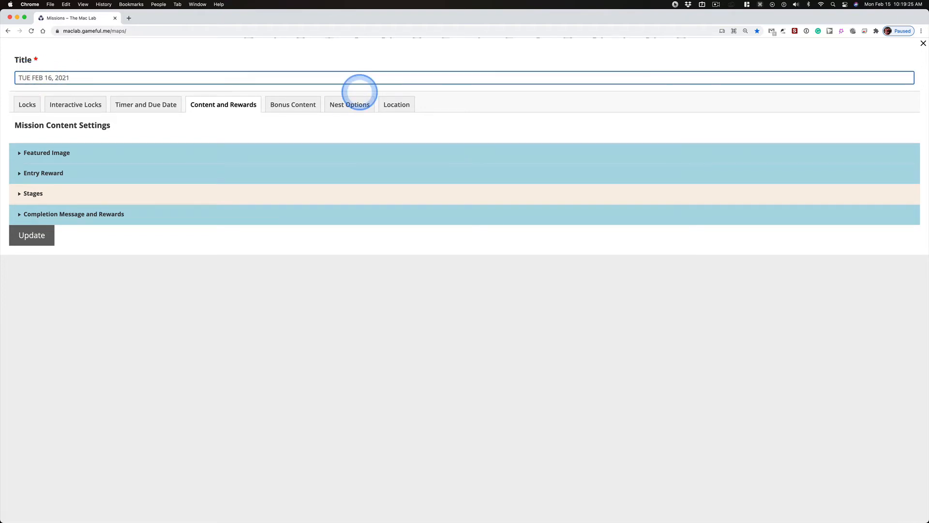
Set the cloned mission's Lock Until Date key to February 16, 2021, keeping the 7:00 am time.
{"action": "left_click", "coordinate": [27, 106]}
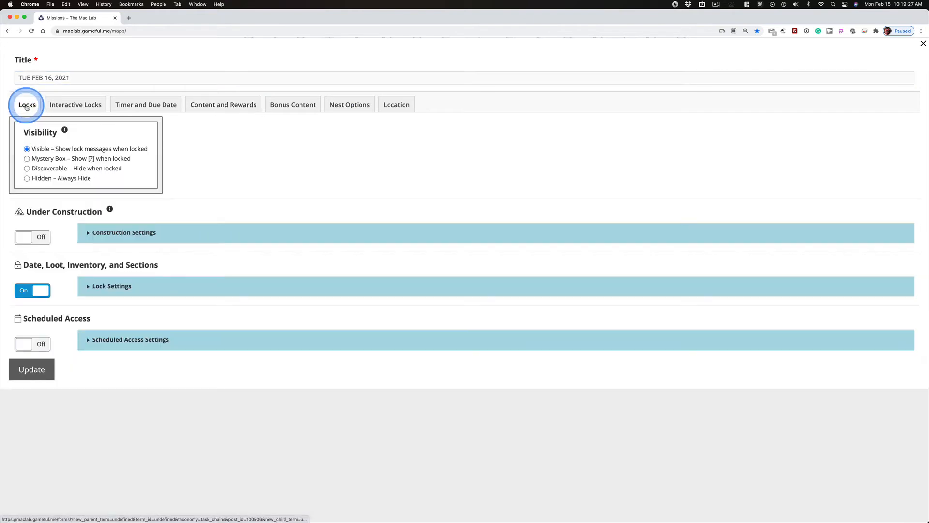
{"action": "left_click", "coordinate": [124, 289]}
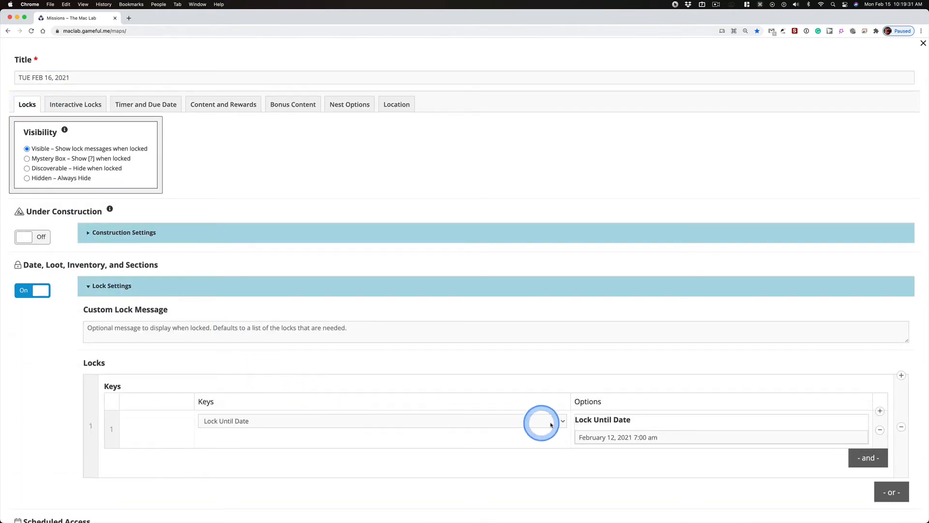
{"action": "left_click", "coordinate": [696, 438]}
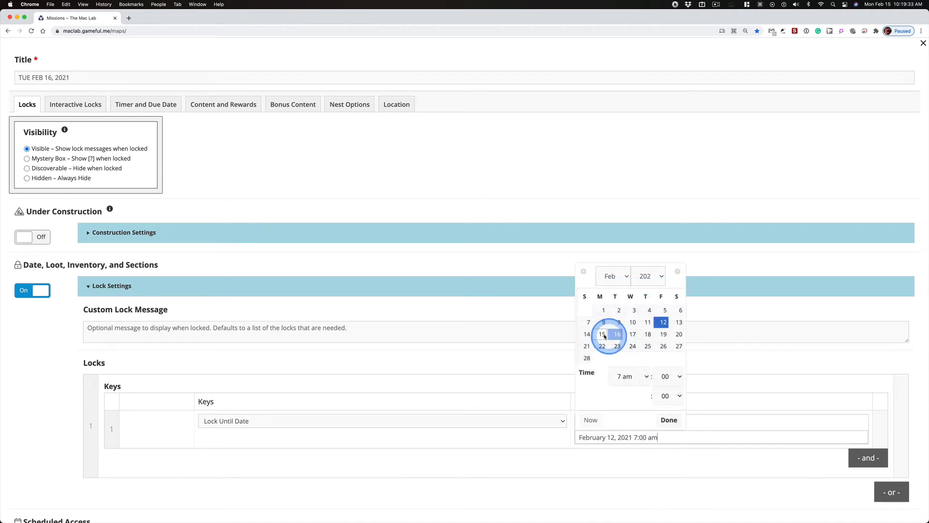
{"action": "left_click", "coordinate": [616, 334]}
{"action": "left_click", "coordinate": [674, 421]}
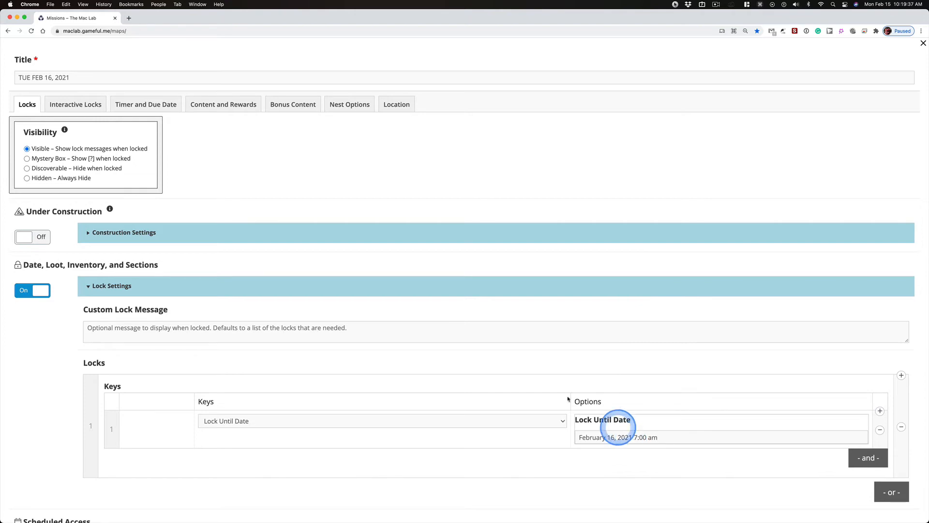
Set the TUE FEB 16, 2021 mission's due date to February 16, 2021, keeping the 3:00 pm time.
{"action": "left_click", "coordinate": [135, 106]}
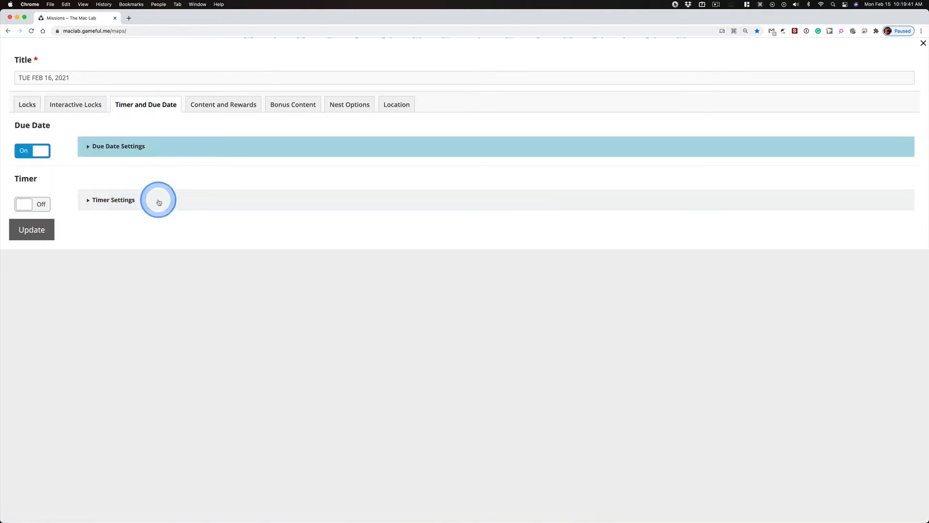
{"action": "left_click", "coordinate": [163, 150]}
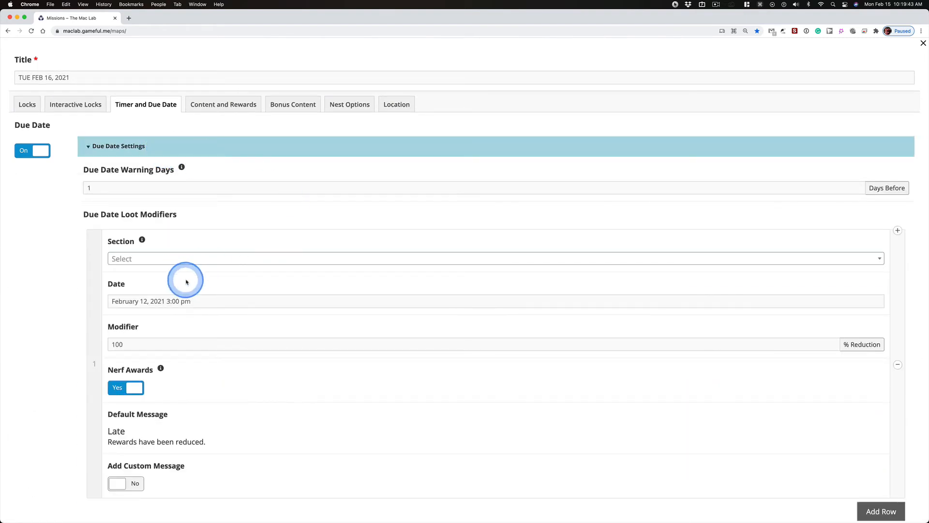
{"action": "left_click", "coordinate": [252, 300]}
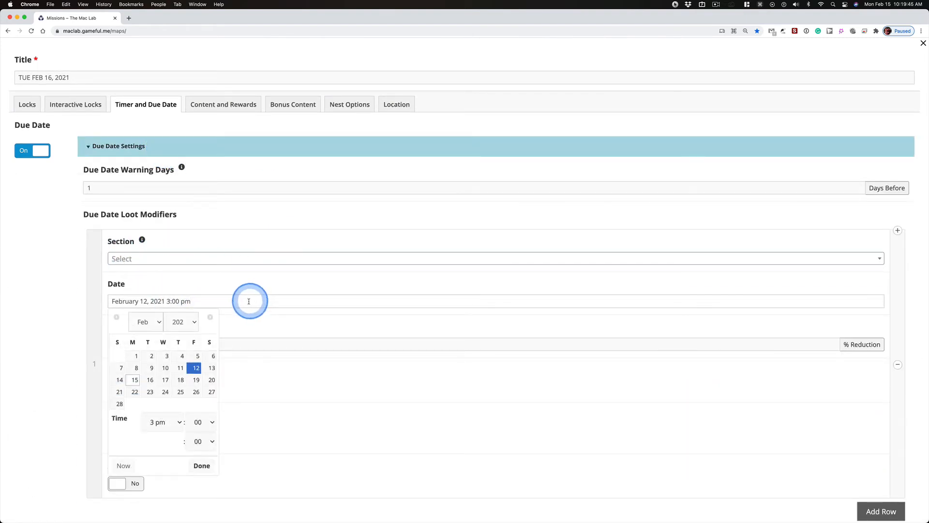
{"action": "left_click", "coordinate": [150, 380]}
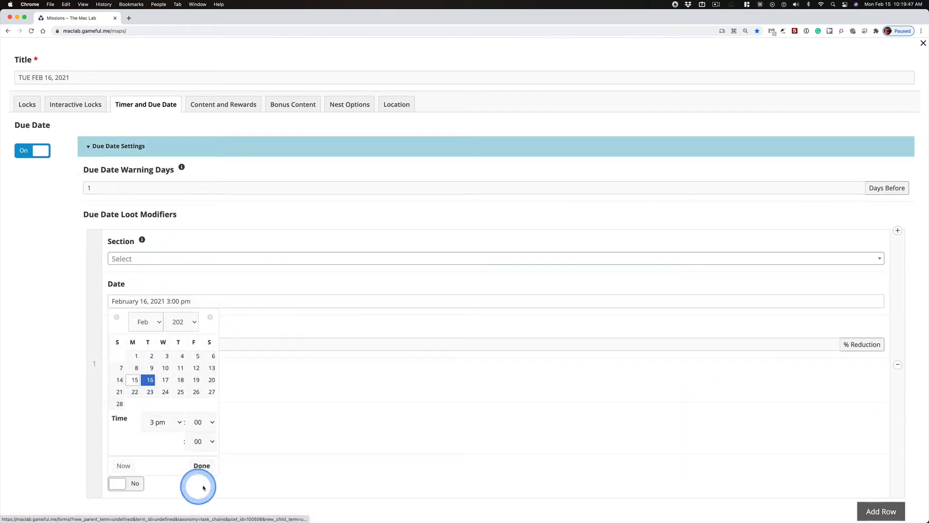
{"action": "left_click", "coordinate": [208, 467]}
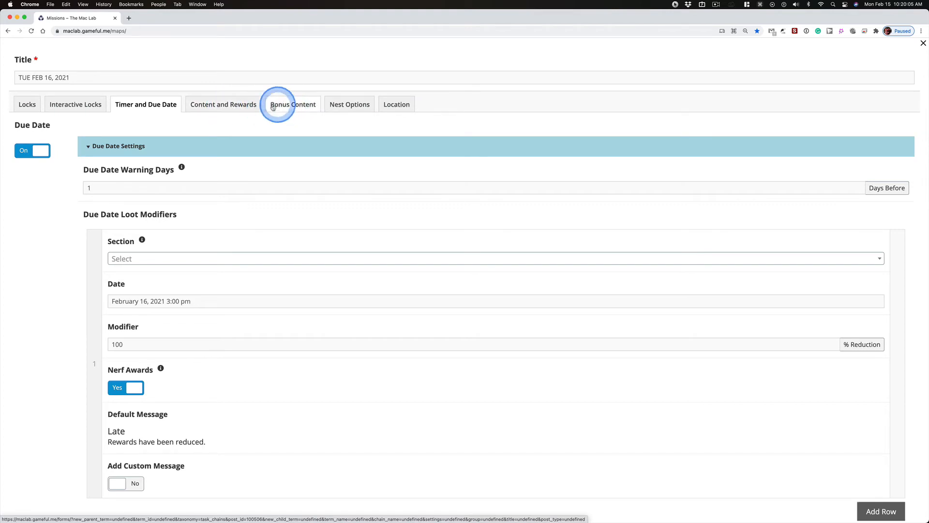
Replace the three YouTube video links in the first stage's content with the placeholder text vid.
{"action": "left_click", "coordinate": [231, 107]}
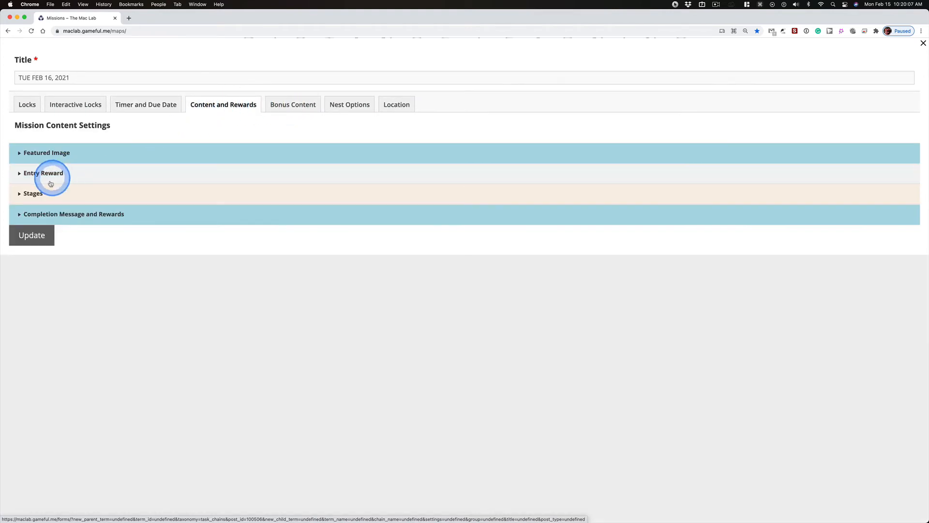
{"action": "left_click", "coordinate": [18, 194]}
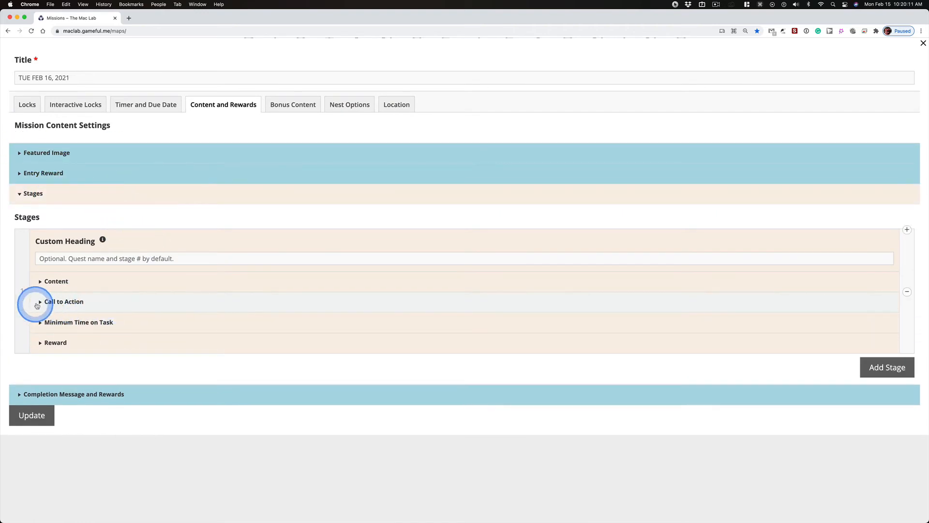
{"action": "left_click", "coordinate": [55, 282]}
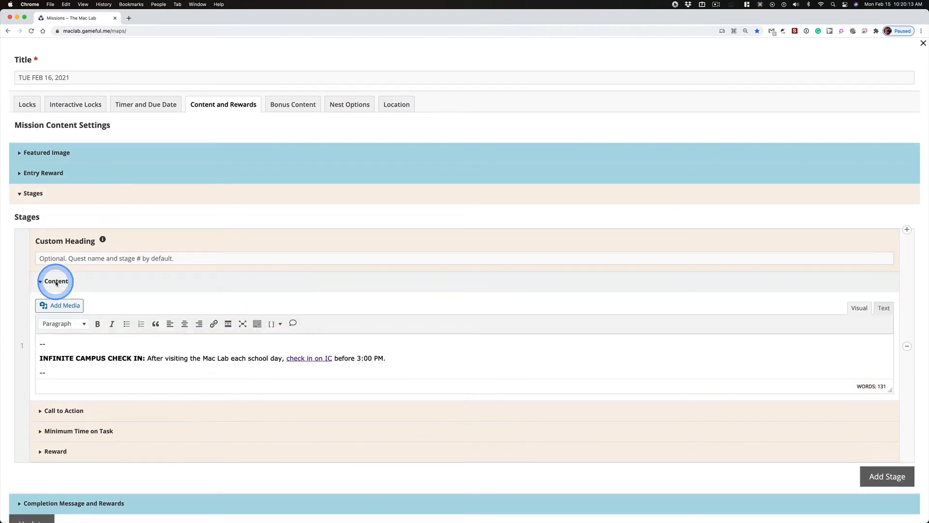
{"action": "scroll", "coordinate": [538, 280], "scroll_direction": "down", "scroll_amount": 5}
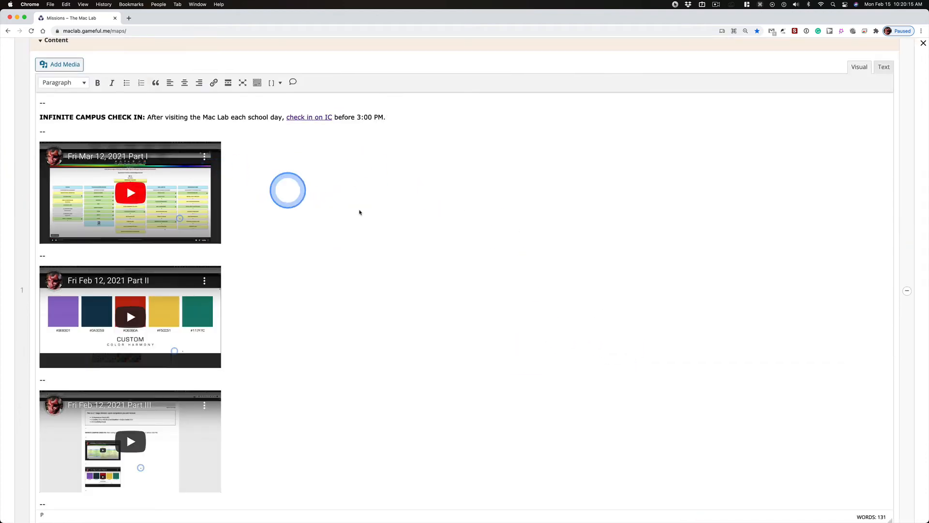
{"action": "left_click", "coordinate": [885, 68]}
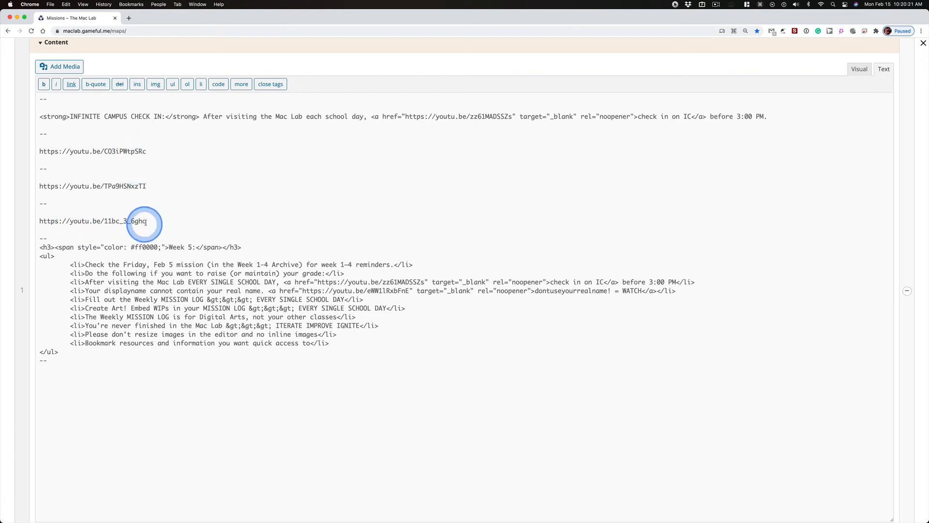
{"action": "left_click_drag", "start_coordinate": [145, 222], "coordinate": [38, 151]}
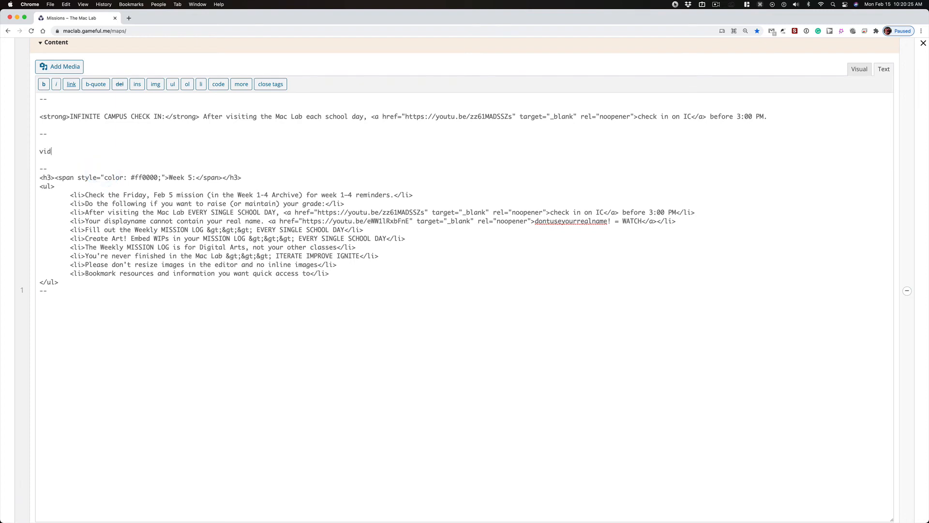
{"action": "left_click", "coordinate": [859, 69]}
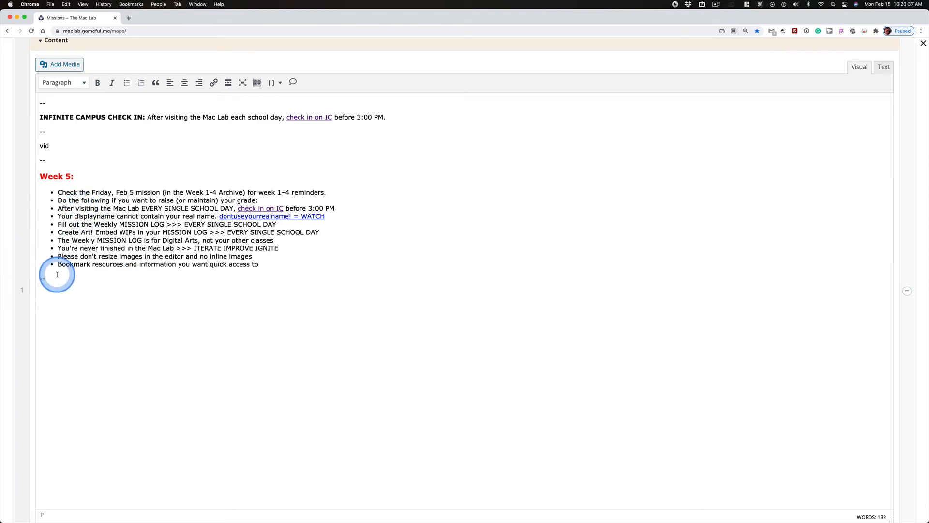
Update the TUE FEB 16, 2021 mission and move it directly below WEEKLY FAMILY UPDATES Q3 in the Dailies column.
{"action": "scroll", "coordinate": [184, 302], "scroll_direction": "up", "scroll_amount": 1}
{"action": "scroll", "coordinate": [184, 302], "scroll_direction": "up", "scroll_amount": 3}
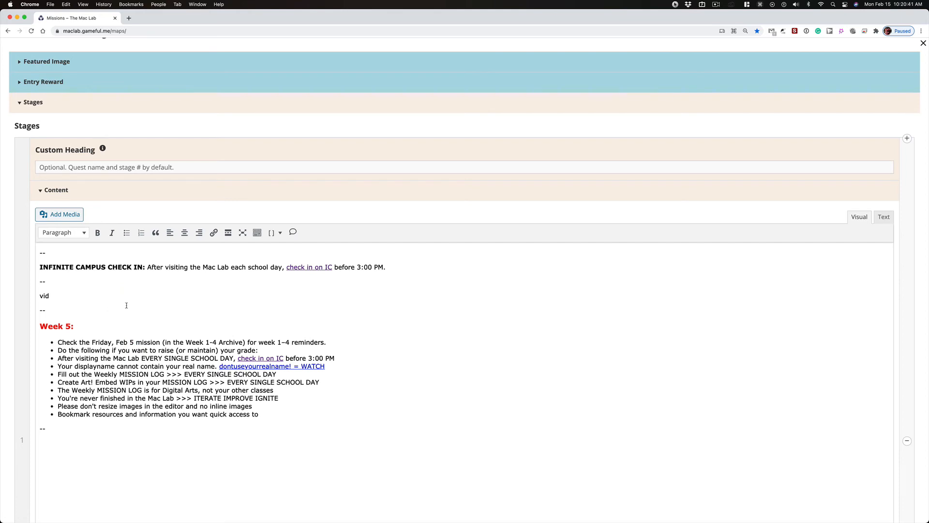
{"action": "scroll", "coordinate": [125, 305], "scroll_direction": "down", "scroll_amount": 6}
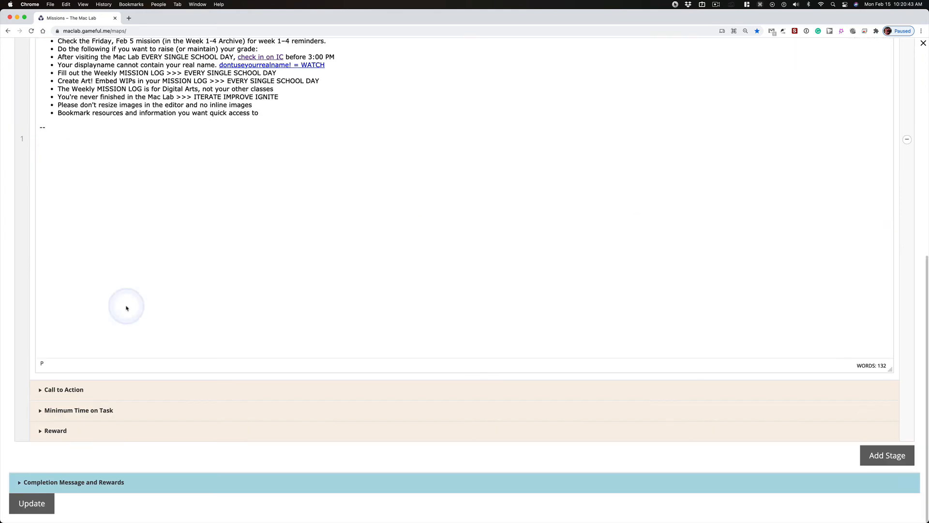
{"action": "left_click", "coordinate": [31, 503]}
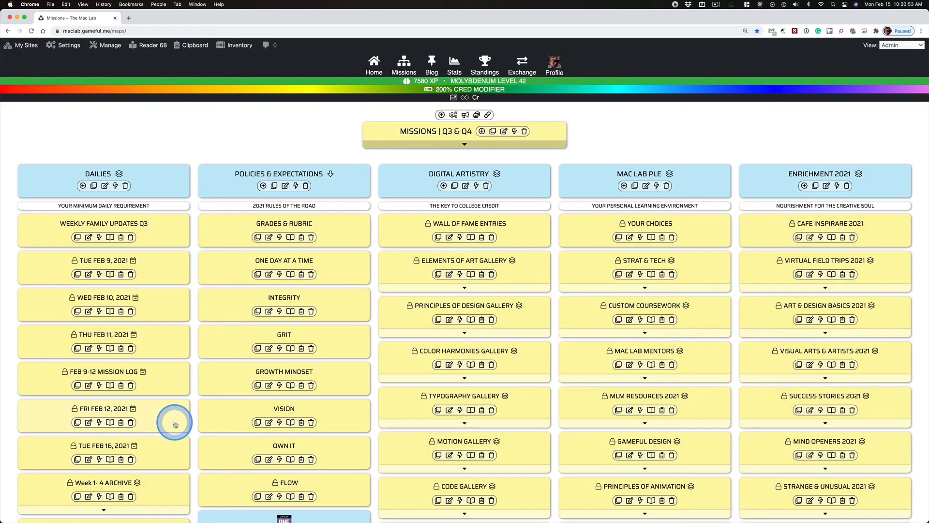
{"action": "left_click_drag", "start_coordinate": [162, 436], "coordinate": [166, 265]}
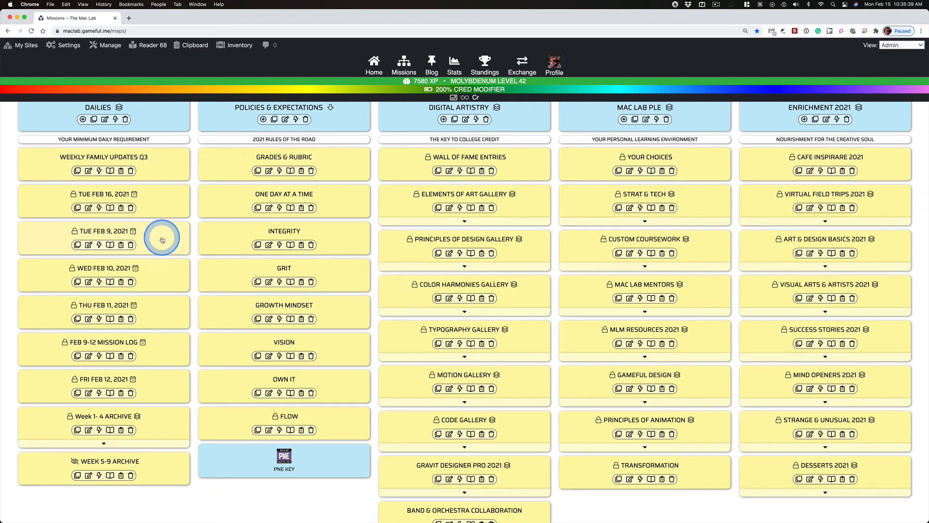
Move the TUE FEB 9, 2021 mission below WEEK 5-9 ARCHIVE and save it as Nested.
{"action": "left_click_drag", "start_coordinate": [163, 239], "coordinate": [157, 465]}
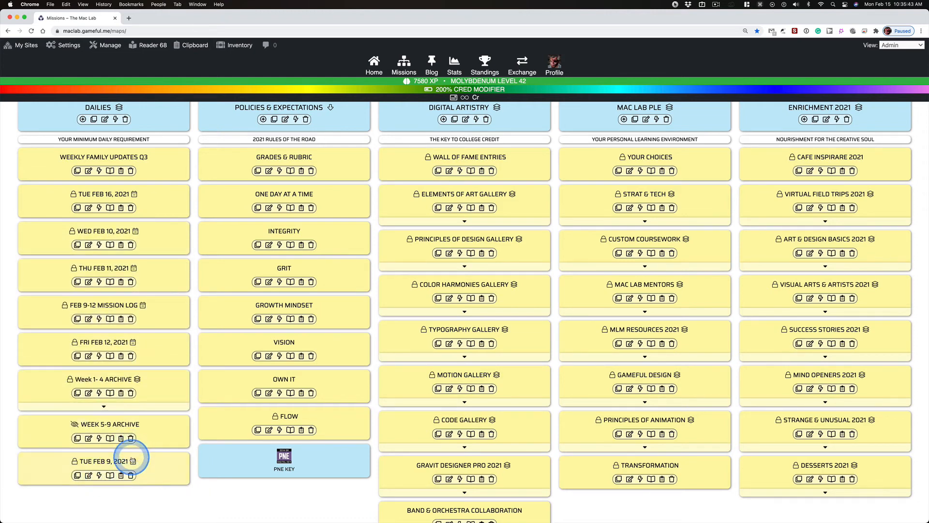
{"action": "left_click", "coordinate": [100, 476]}
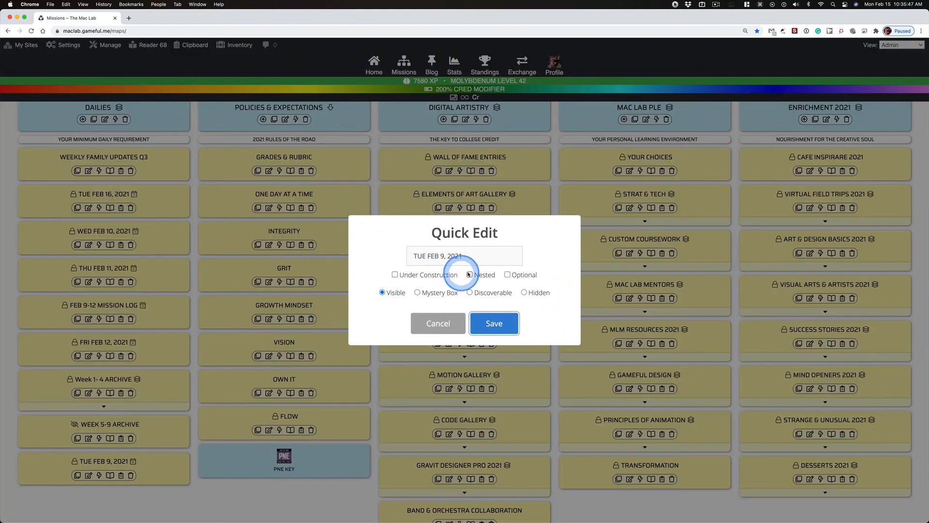
{"action": "left_click", "coordinate": [470, 274]}
{"action": "left_click", "coordinate": [502, 324]}
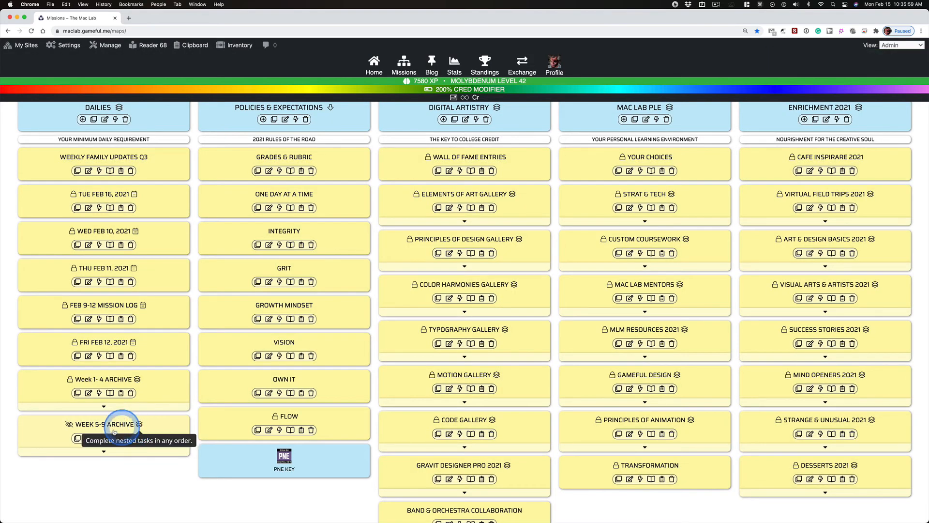
Set the WEEK 5-9 ARCHIVE mission's visibility to Visible and save, keeping its nest type as Pod.
{"action": "left_click", "coordinate": [98, 438]}
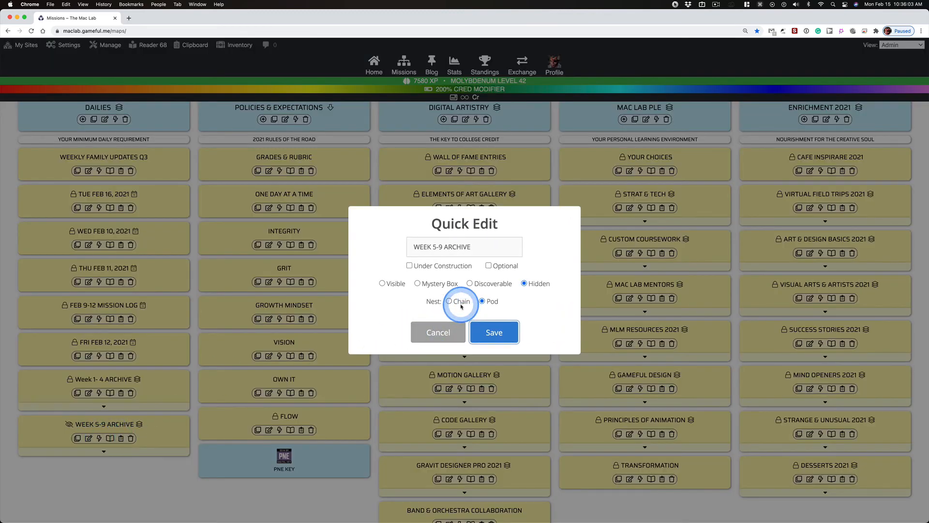
{"action": "left_click", "coordinate": [382, 283]}
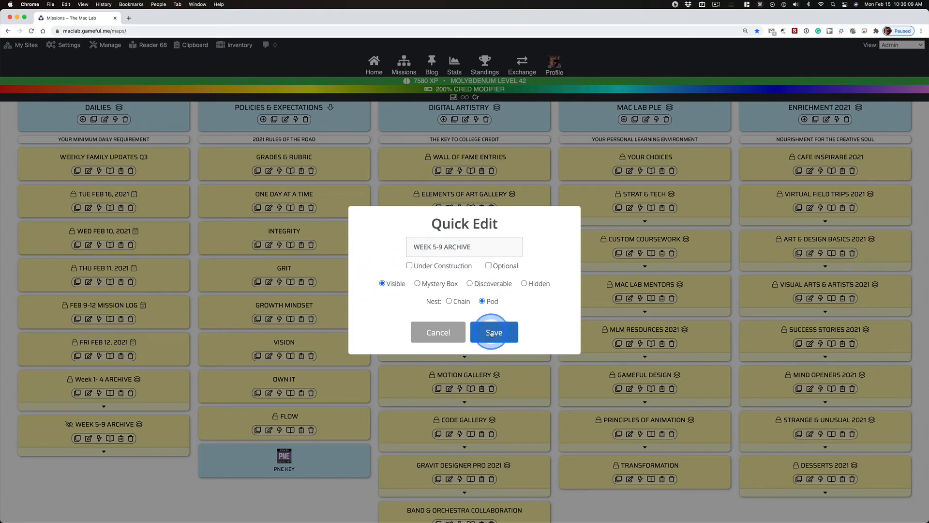
{"action": "left_click", "coordinate": [492, 333]}
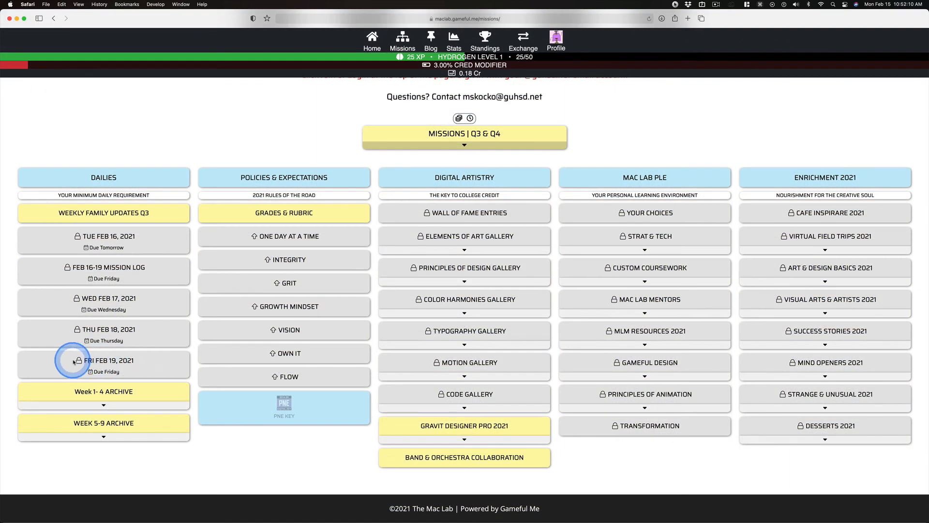
Examine the lock and due date details of the daily missions, the PNE Key and Elements of Art Gallery on the student map in Safari.
{"action": "mouse_move", "coordinate": [78, 362]}
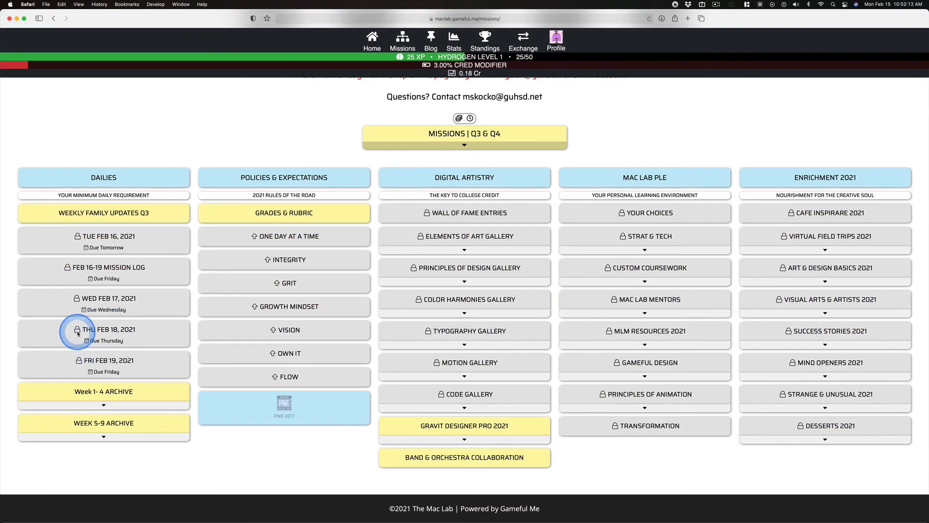
{"action": "mouse_move", "coordinate": [77, 300]}
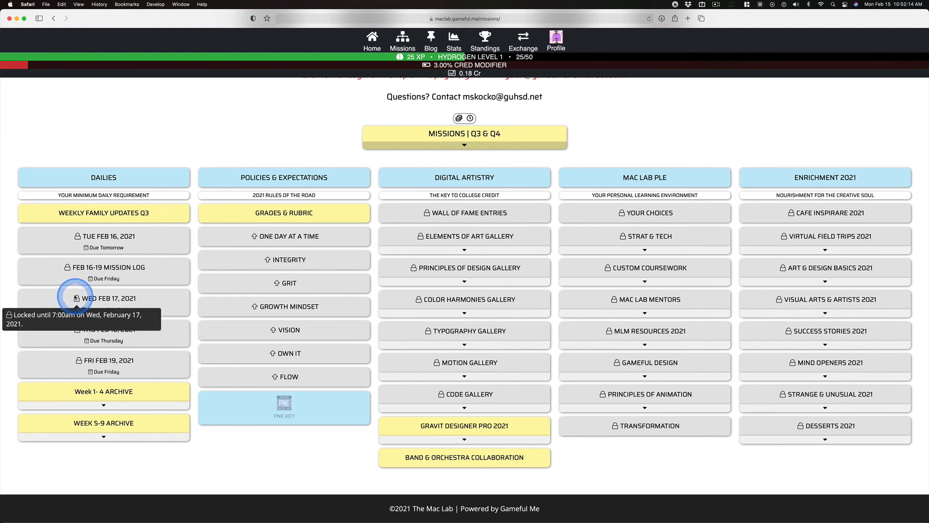
{"action": "mouse_move", "coordinate": [67, 269]}
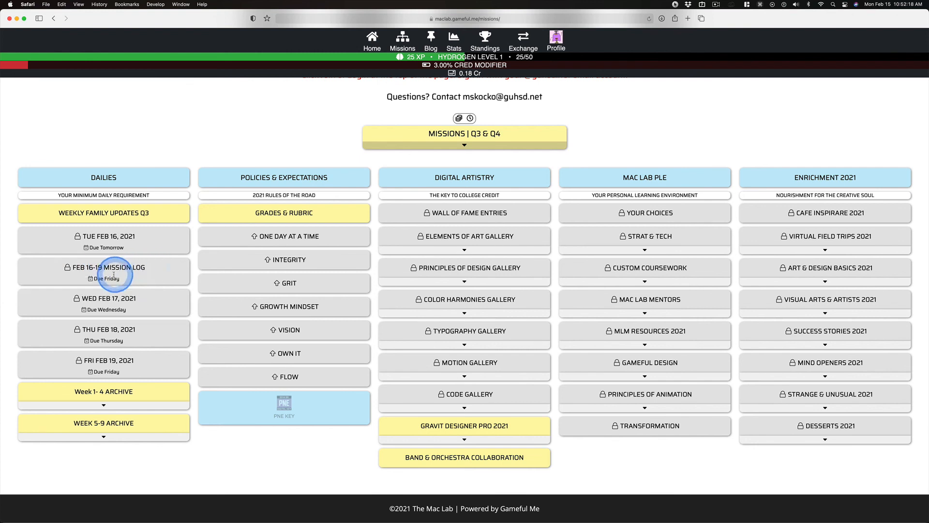
{"action": "mouse_move", "coordinate": [111, 279]}
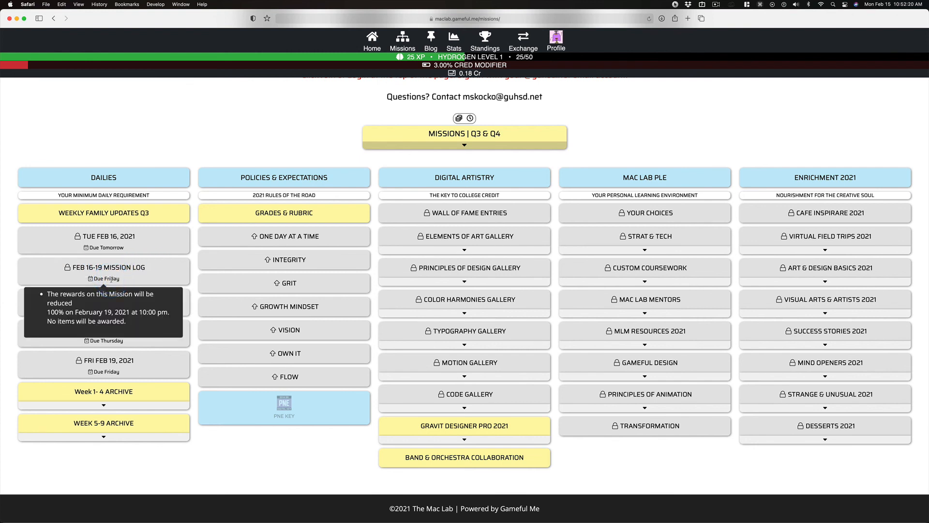
{"action": "mouse_move", "coordinate": [107, 248]}
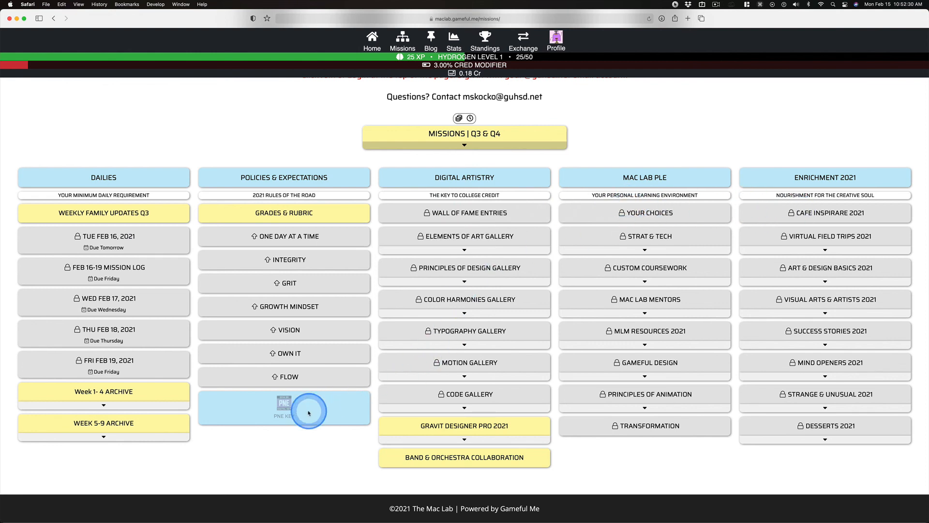
{"action": "mouse_move", "coordinate": [286, 406]}
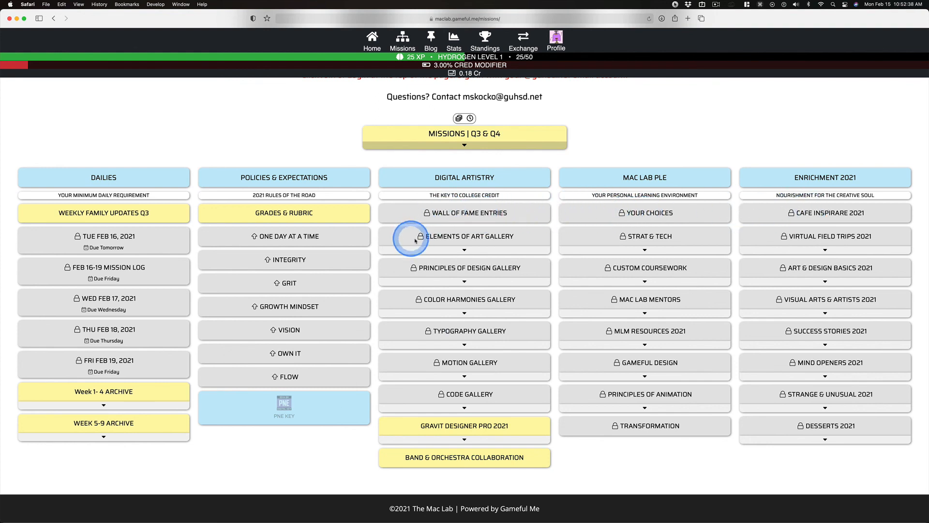
{"action": "mouse_move", "coordinate": [420, 238]}
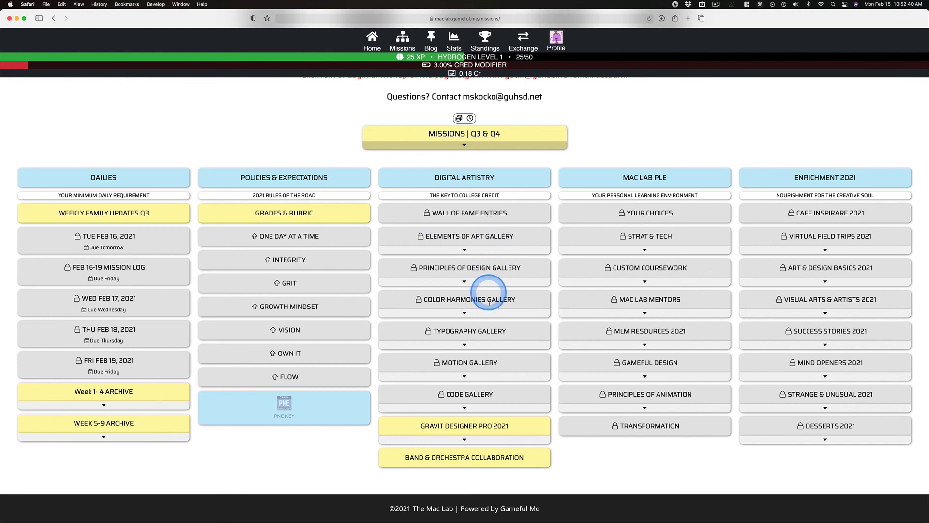